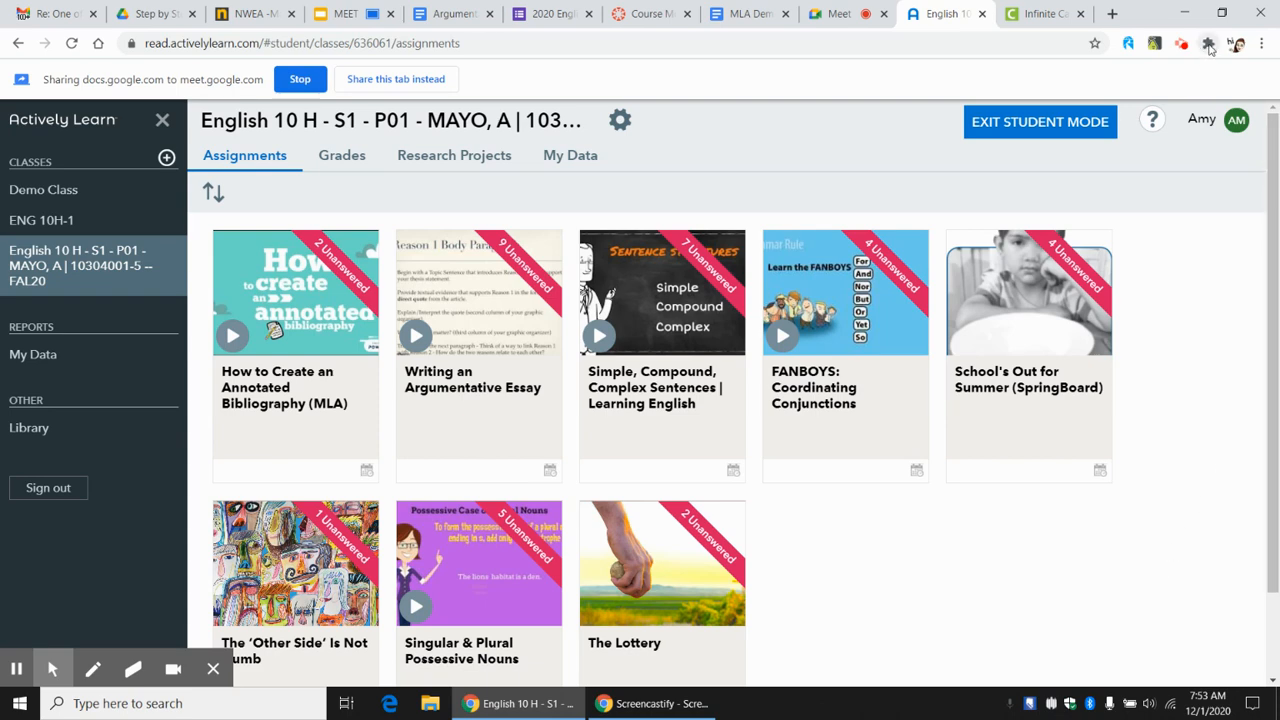
Step: Open the browser's extension management page and look through the installed extensions and their on/off switches
{"action": "left_click", "coordinate": [1209, 45]}
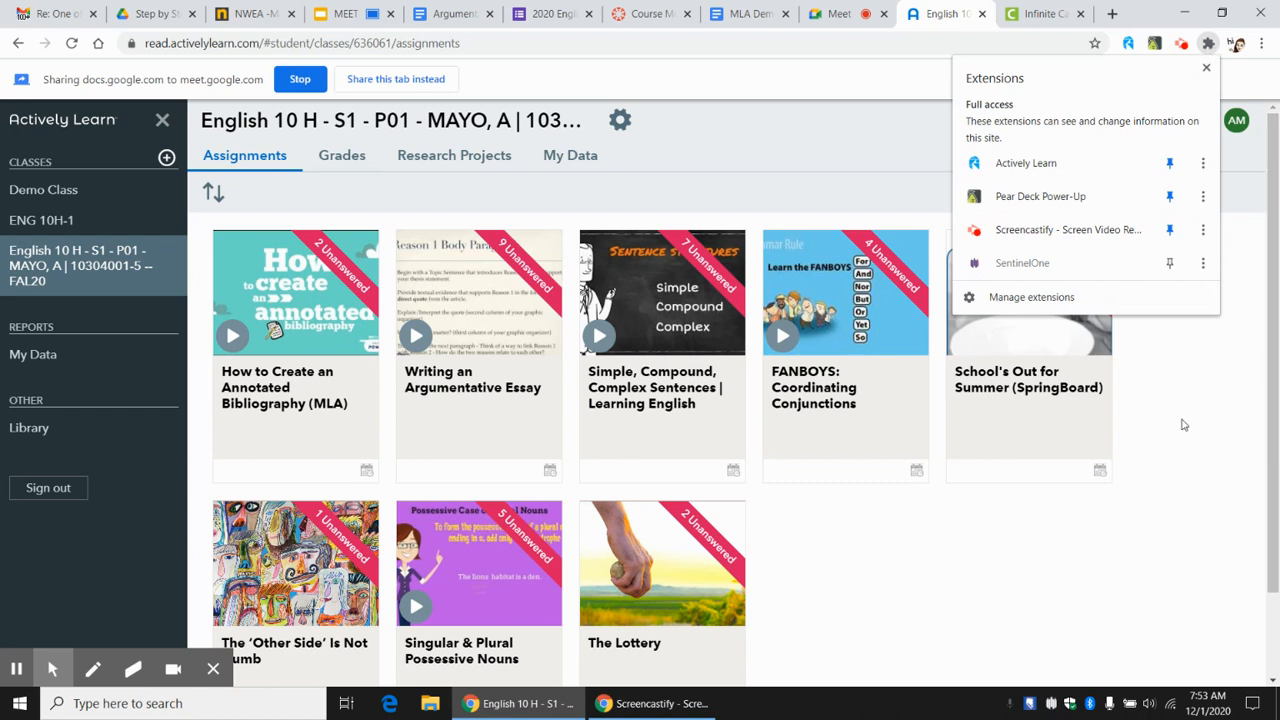
{"action": "left_click", "coordinate": [1012, 298]}
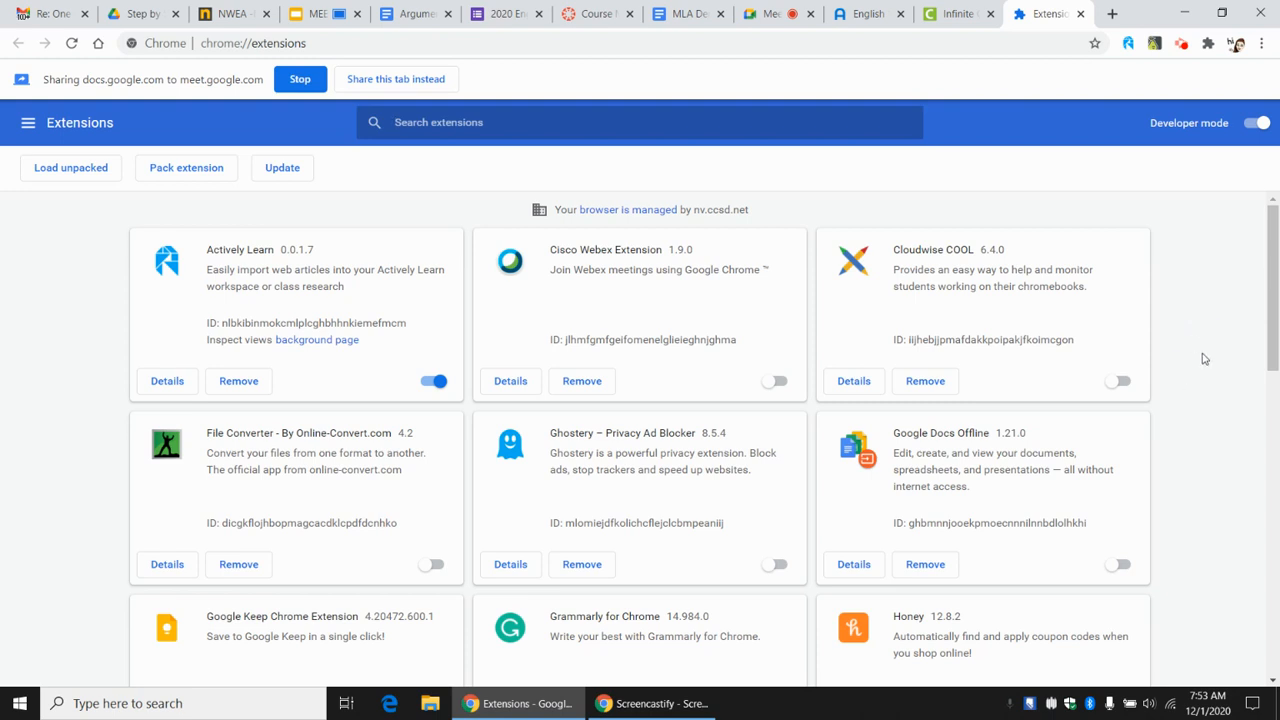
{"action": "scroll", "coordinate": [1205, 358], "scroll_direction": "down", "scroll_amount": 2}
{"action": "scroll", "coordinate": [1205, 358], "scroll_direction": "up", "scroll_amount": 2}
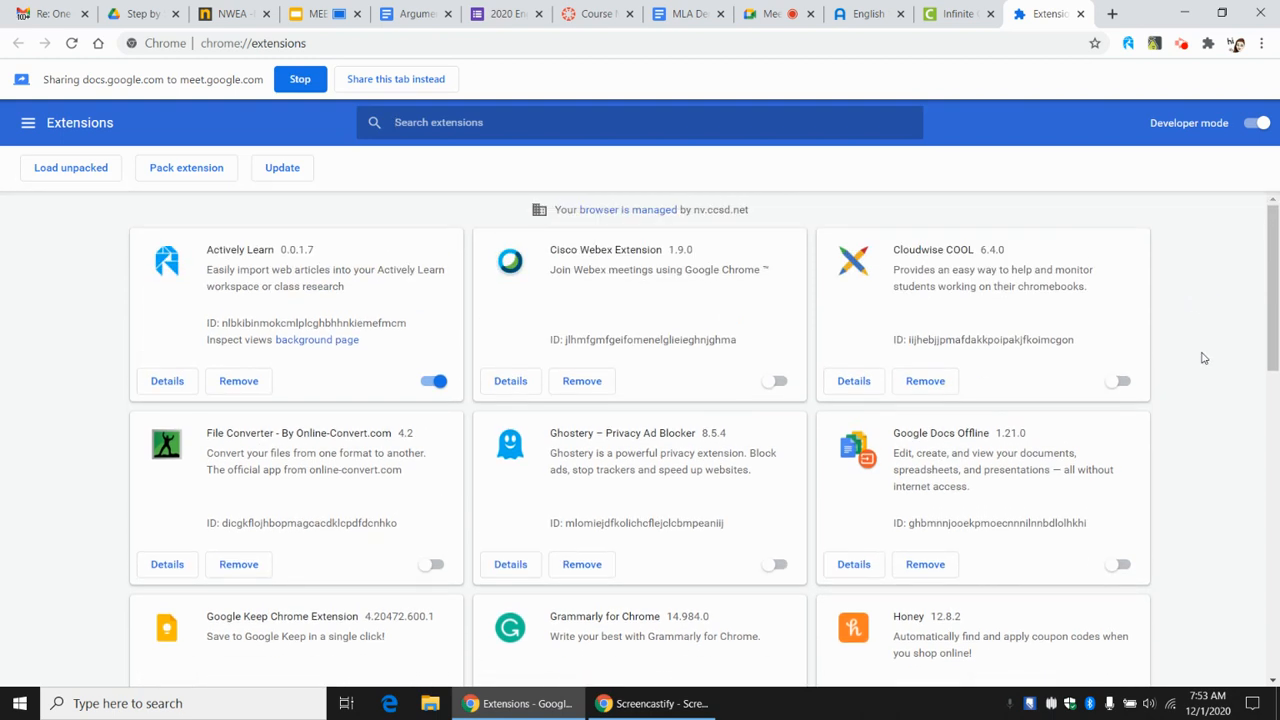
{"action": "scroll", "coordinate": [1204, 365], "scroll_direction": "down", "scroll_amount": 3}
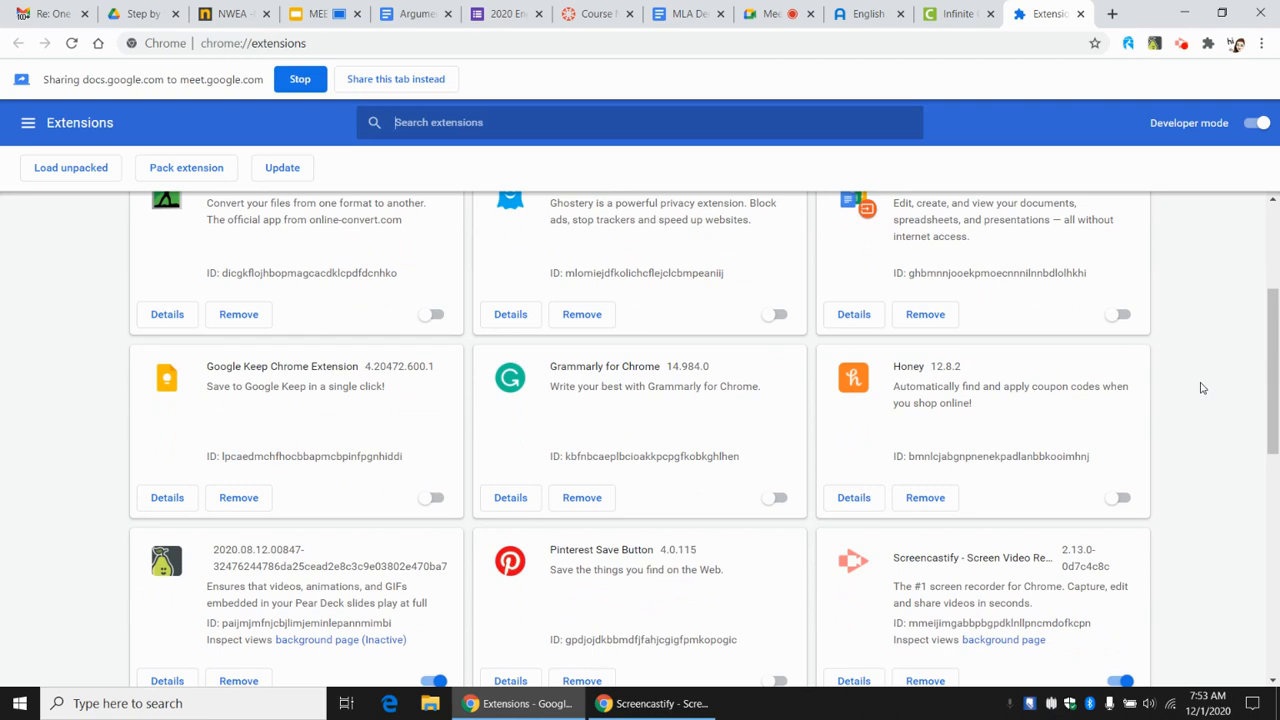
{"action": "scroll", "coordinate": [1220, 391], "scroll_direction": "down", "scroll_amount": 3}
{"action": "scroll", "coordinate": [1234, 420], "scroll_direction": "up", "scroll_amount": 3}
{"action": "scroll", "coordinate": [1204, 428], "scroll_direction": "down", "scroll_amount": 2}
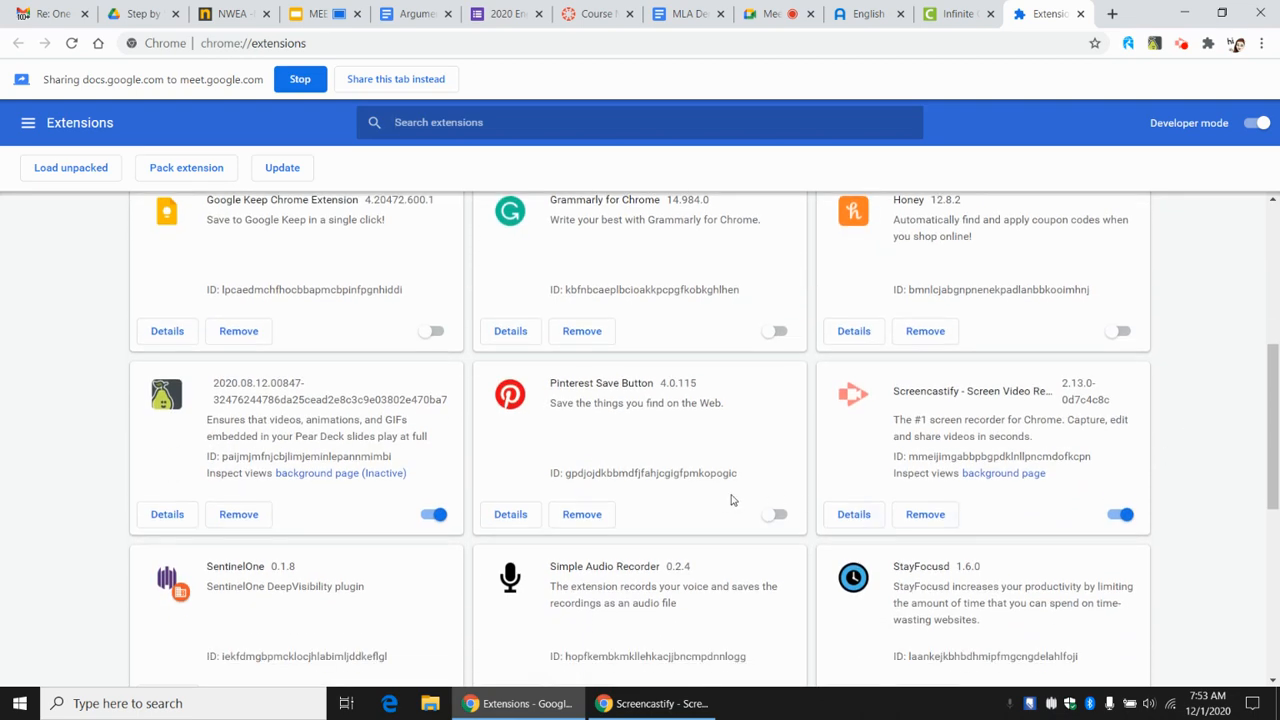
{"action": "scroll", "coordinate": [735, 500], "scroll_direction": "up", "scroll_amount": 2}
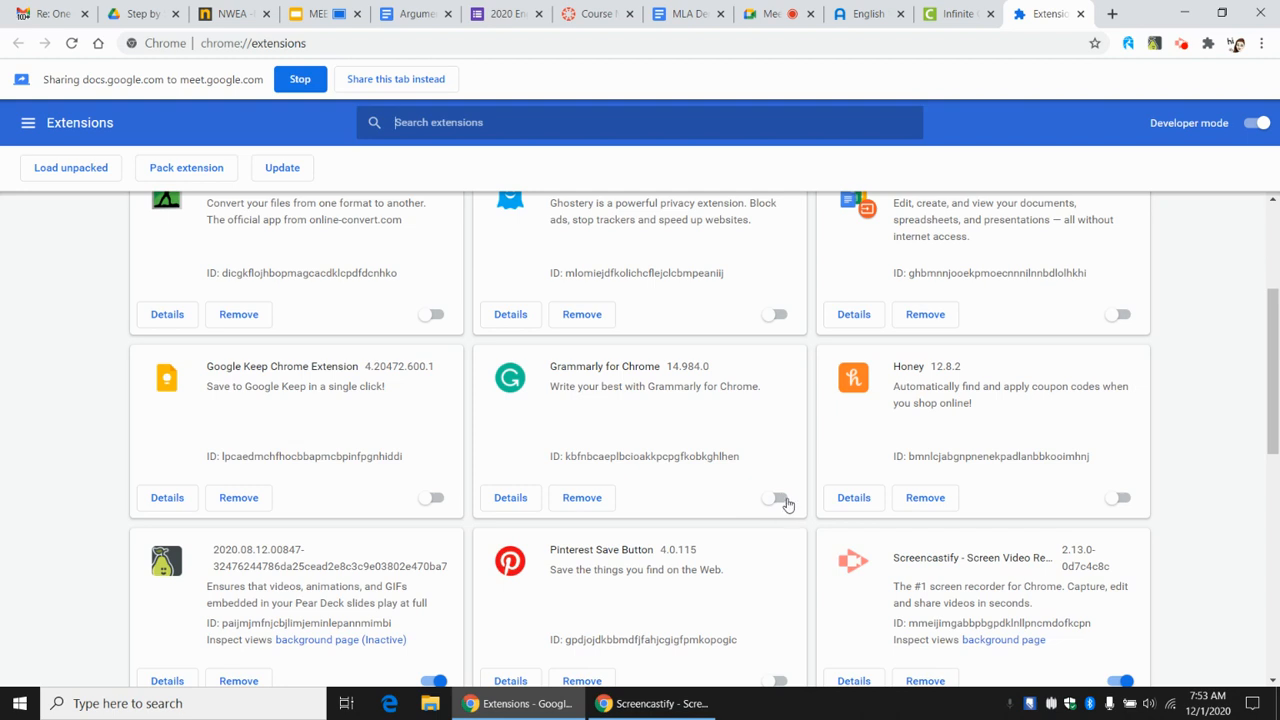
Step: Enable the Grammarly for Chrome extension, disable it again, and close the extension management page
{"action": "left_click", "coordinate": [778, 497]}
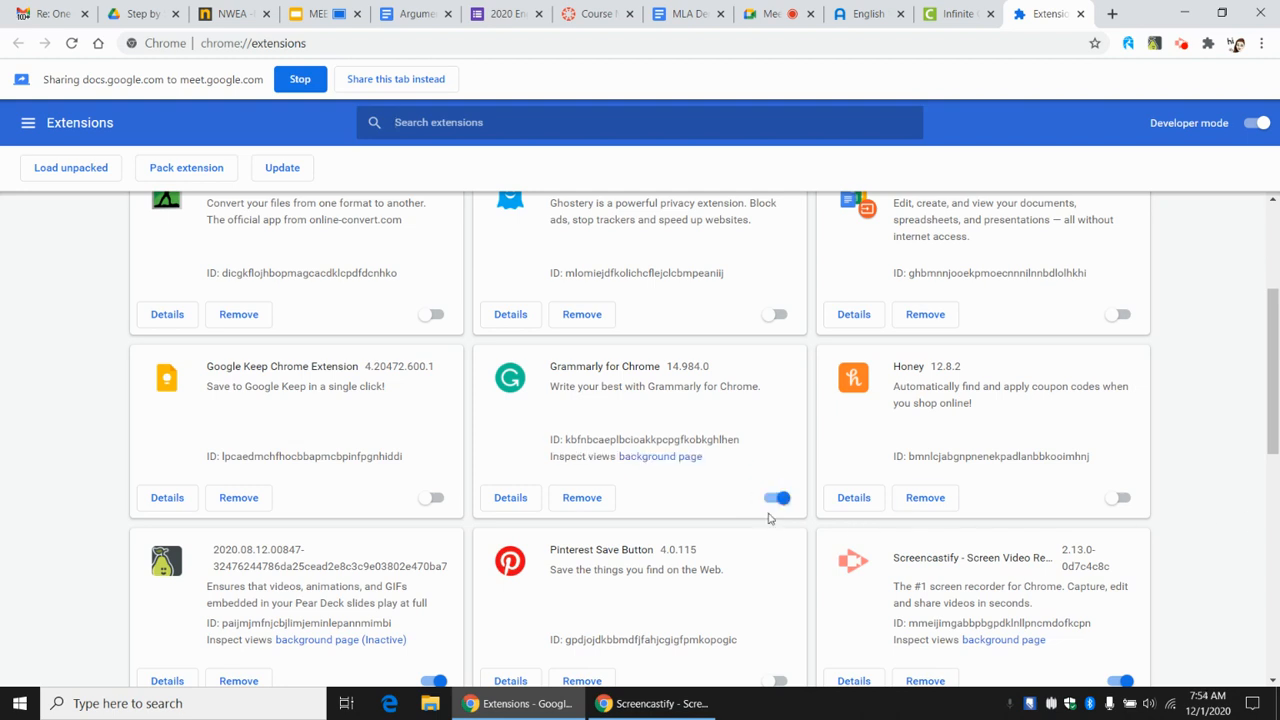
{"action": "left_click", "coordinate": [776, 497]}
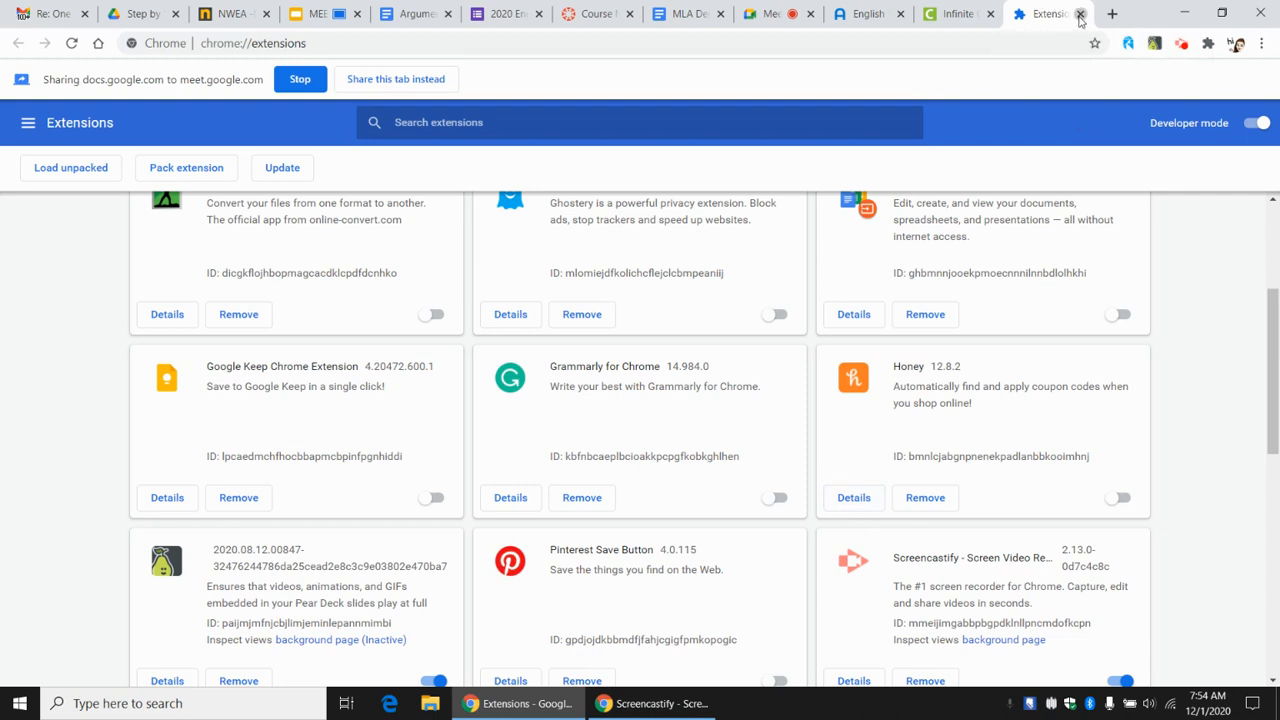
{"action": "left_click", "coordinate": [1080, 14]}
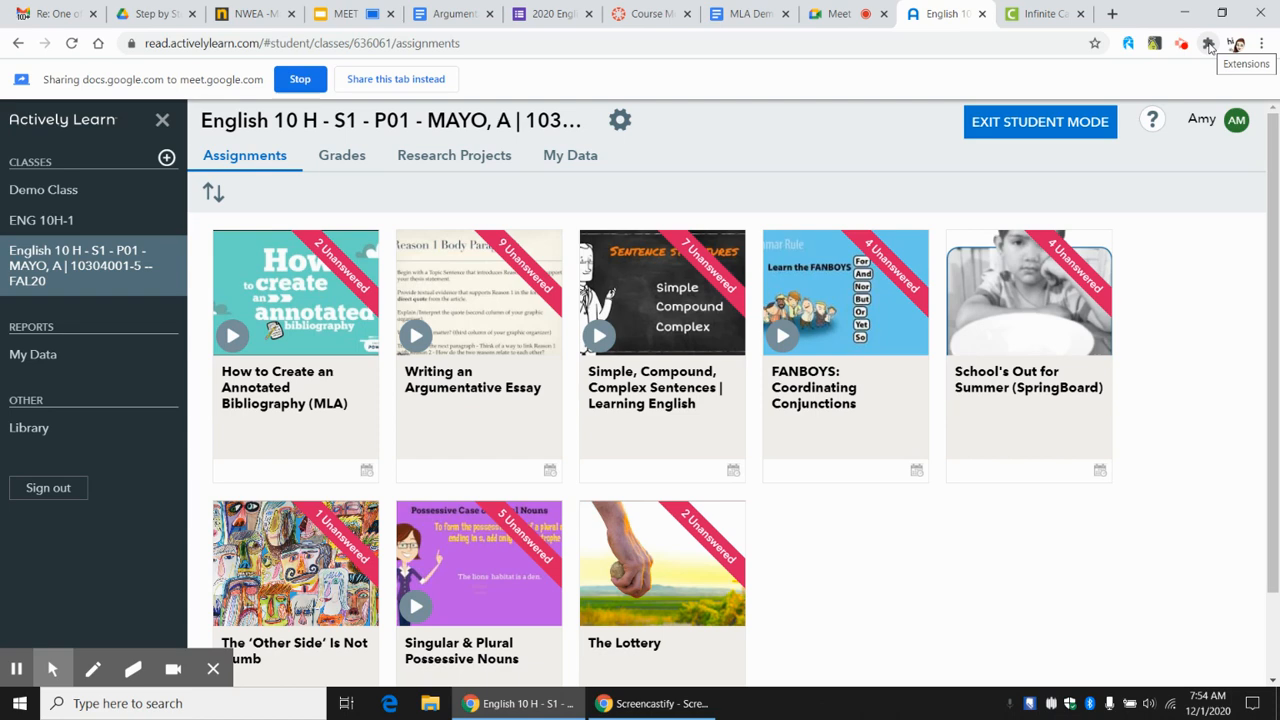
Step: Reopen the extension management page and review which of the installed extensions are enabled
{"action": "left_click", "coordinate": [1208, 44]}
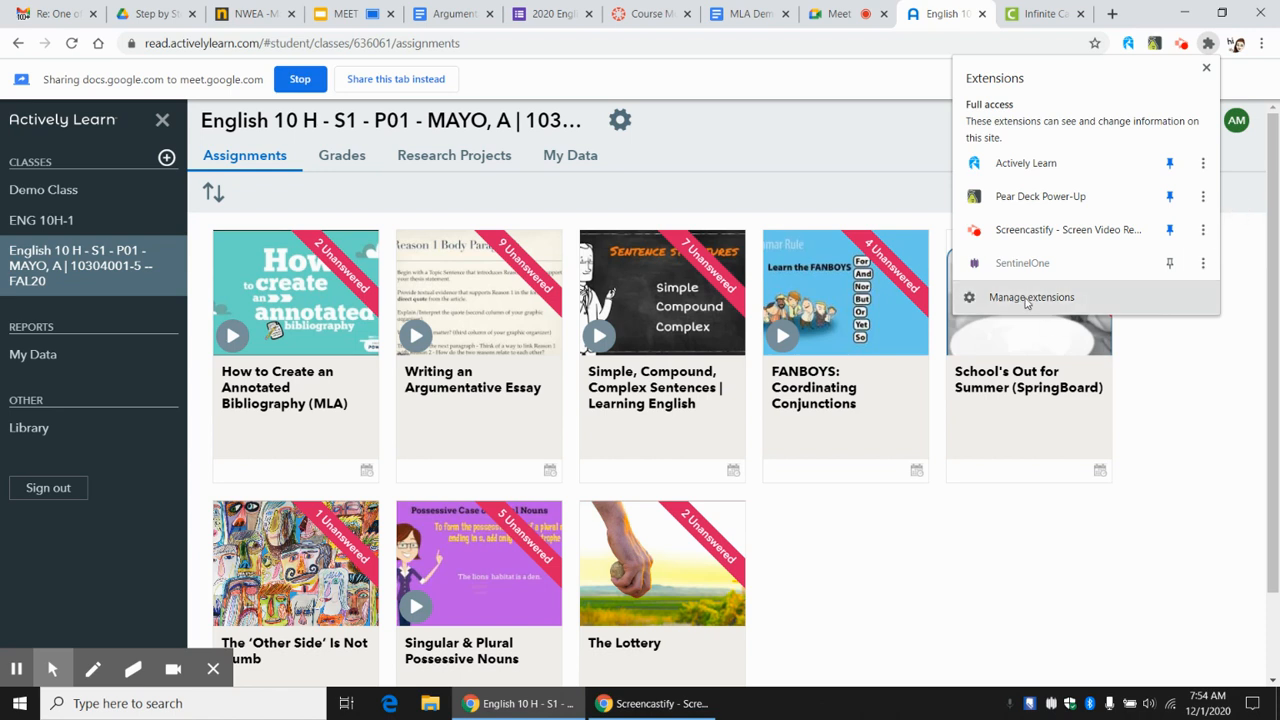
{"action": "left_click", "coordinate": [1028, 302]}
{"action": "left_click", "coordinate": [1028, 300]}
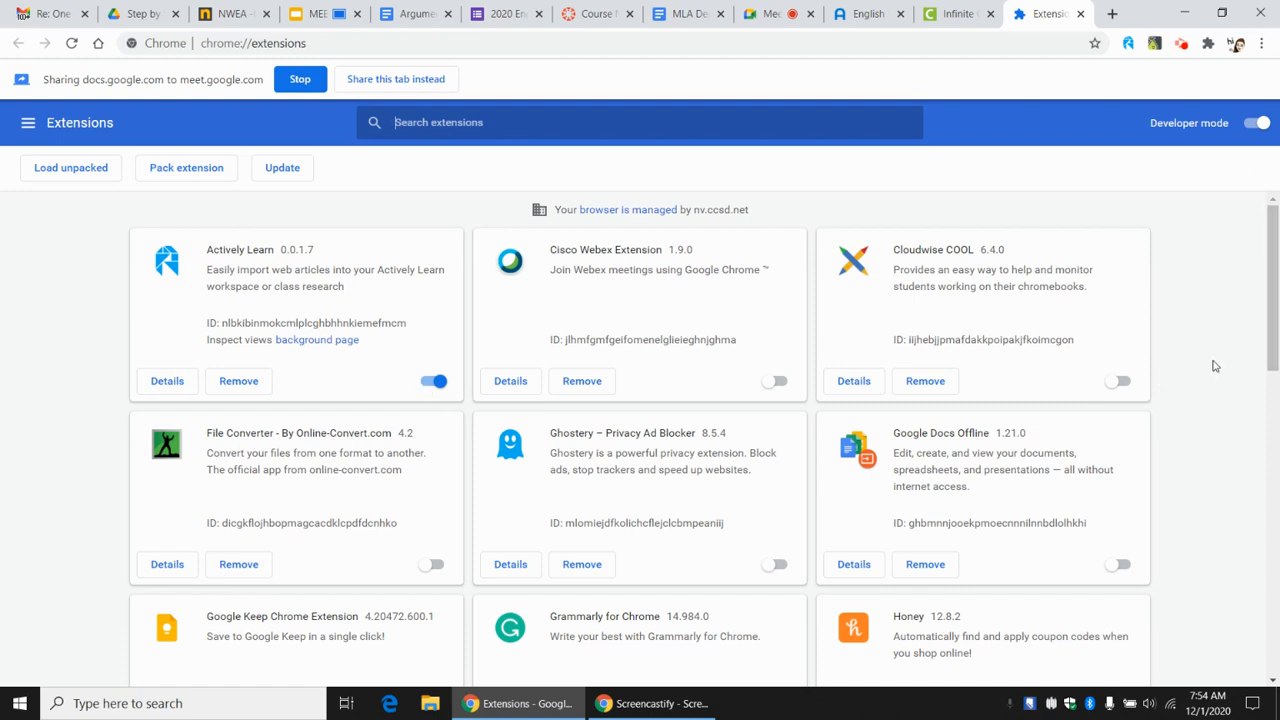
{"action": "scroll", "coordinate": [1192, 355], "scroll_direction": "down", "scroll_amount": 1}
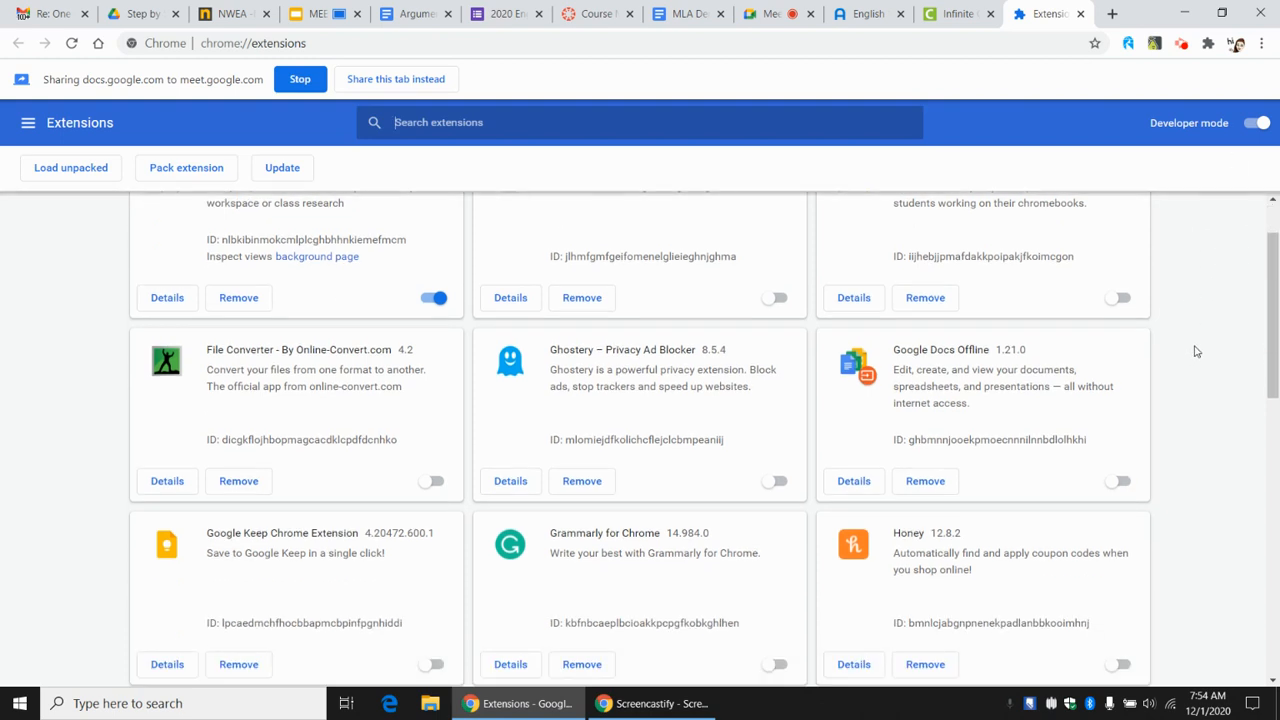
{"action": "scroll", "coordinate": [1198, 360], "scroll_direction": "down", "scroll_amount": 2}
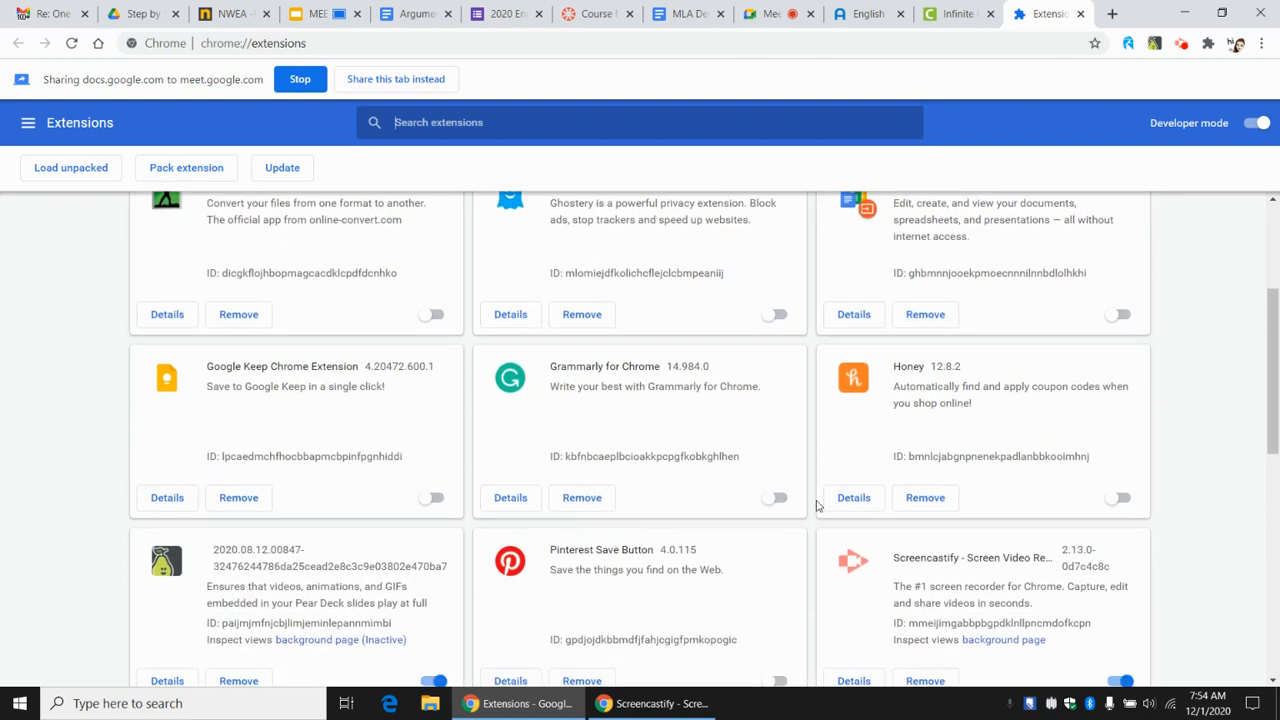
{"action": "scroll", "coordinate": [1174, 430], "scroll_direction": "down", "scroll_amount": 3}
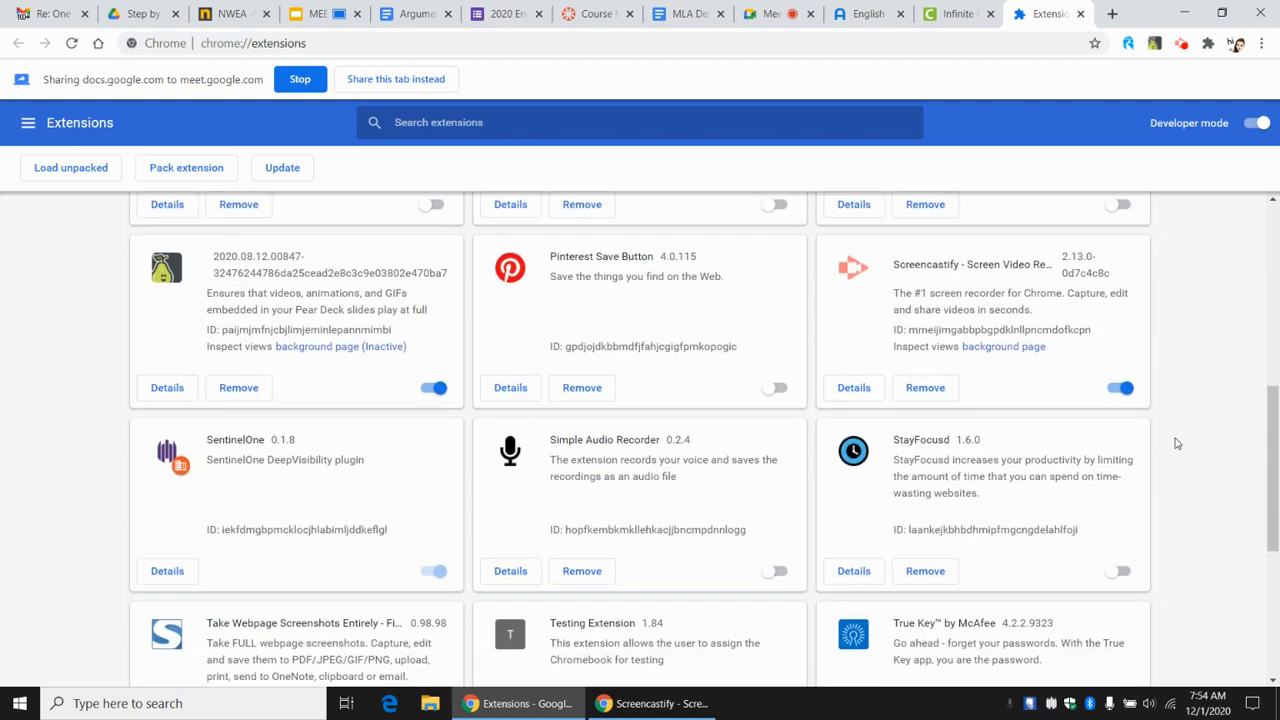
{"action": "scroll", "coordinate": [1176, 443], "scroll_direction": "down", "scroll_amount": 3}
{"action": "scroll", "coordinate": [1176, 447], "scroll_direction": "up", "scroll_amount": 5}
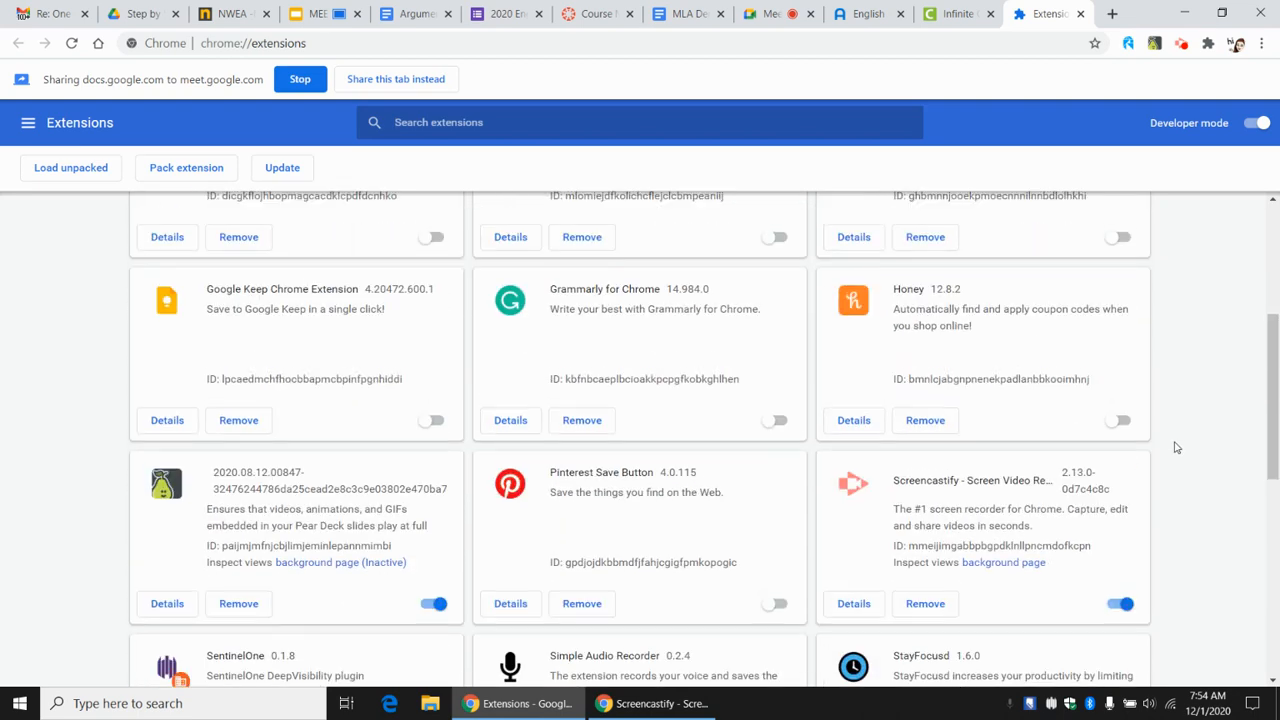
{"action": "scroll", "coordinate": [1176, 447], "scroll_direction": "up", "scroll_amount": 3}
{"action": "scroll", "coordinate": [1176, 450], "scroll_direction": "down", "scroll_amount": 2}
{"action": "scroll", "coordinate": [1176, 450], "scroll_direction": "up", "scroll_amount": 2}
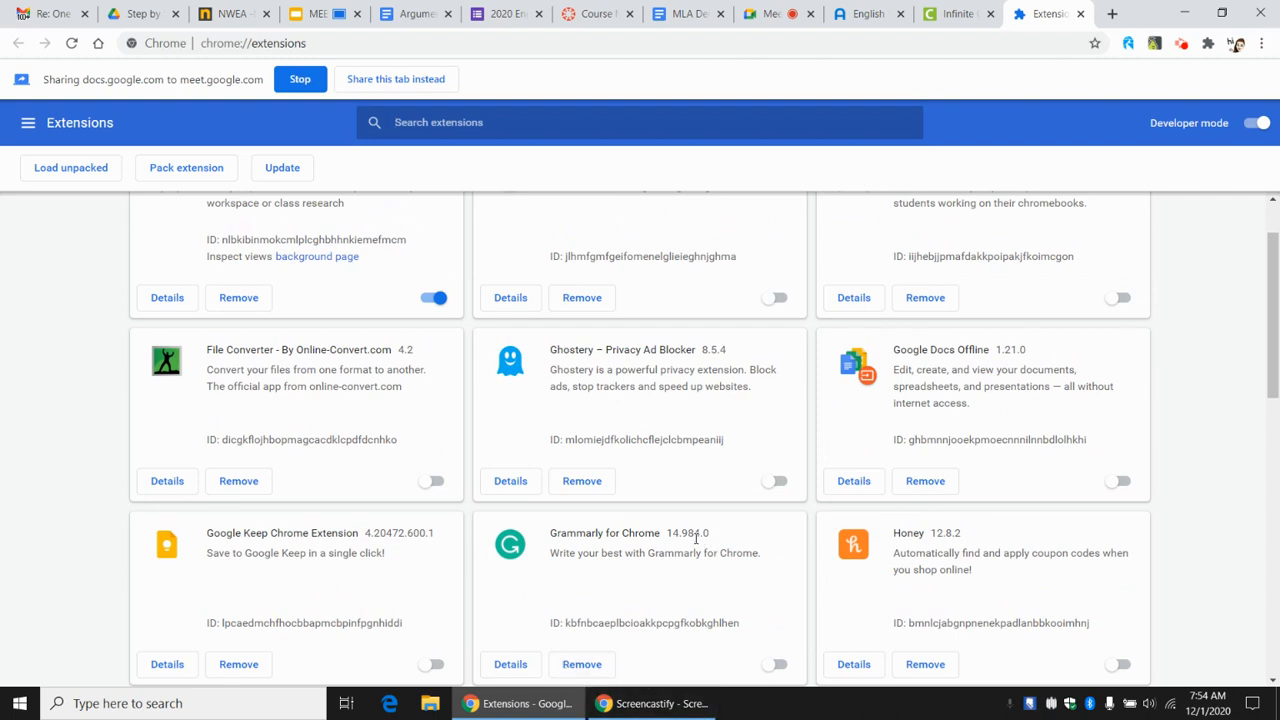
Step: Switch Grammarly for Chrome on and back off to demonstrate disabling an extension
{"action": "scroll", "coordinate": [723, 550], "scroll_direction": "down", "scroll_amount": 1}
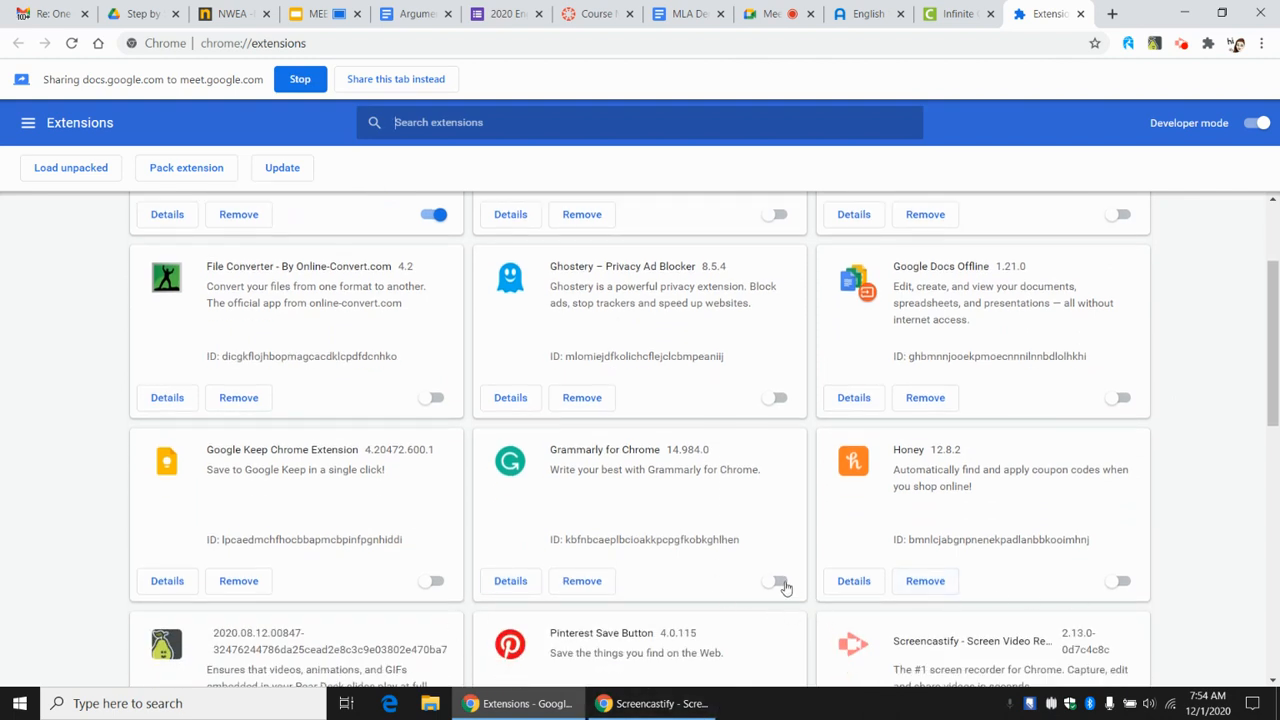
{"action": "left_click", "coordinate": [780, 583]}
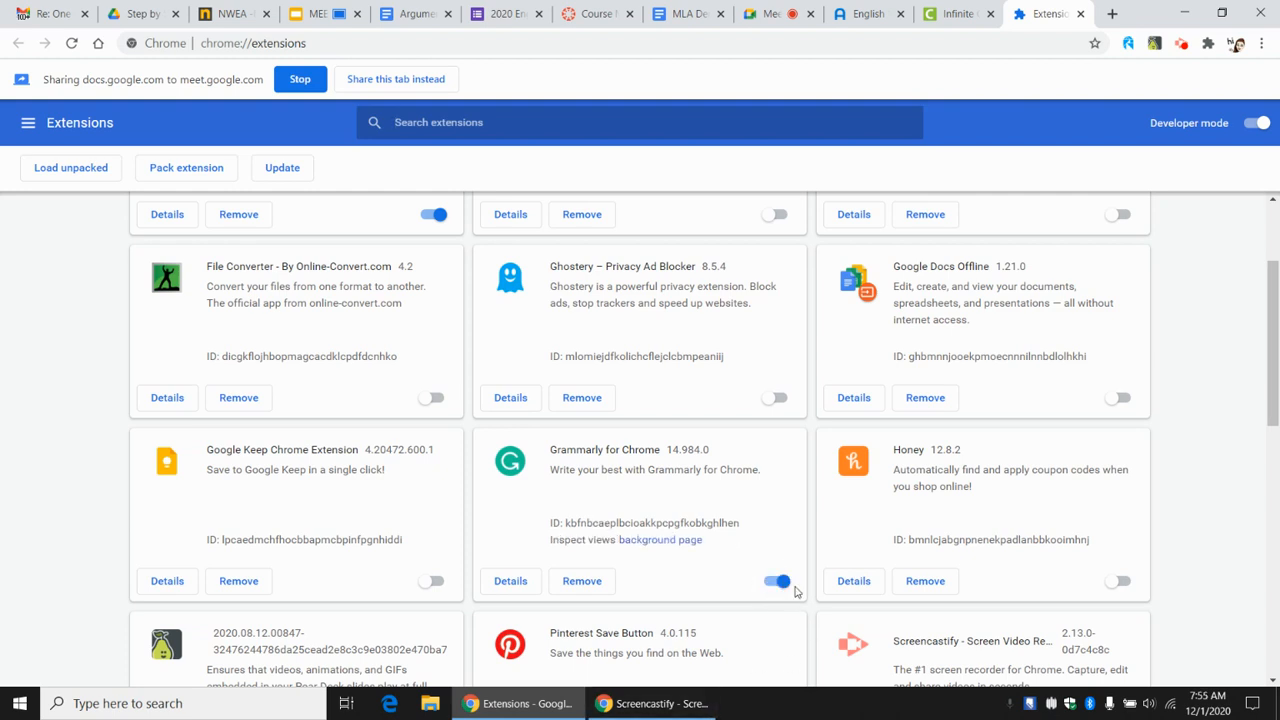
{"action": "left_click", "coordinate": [768, 584]}
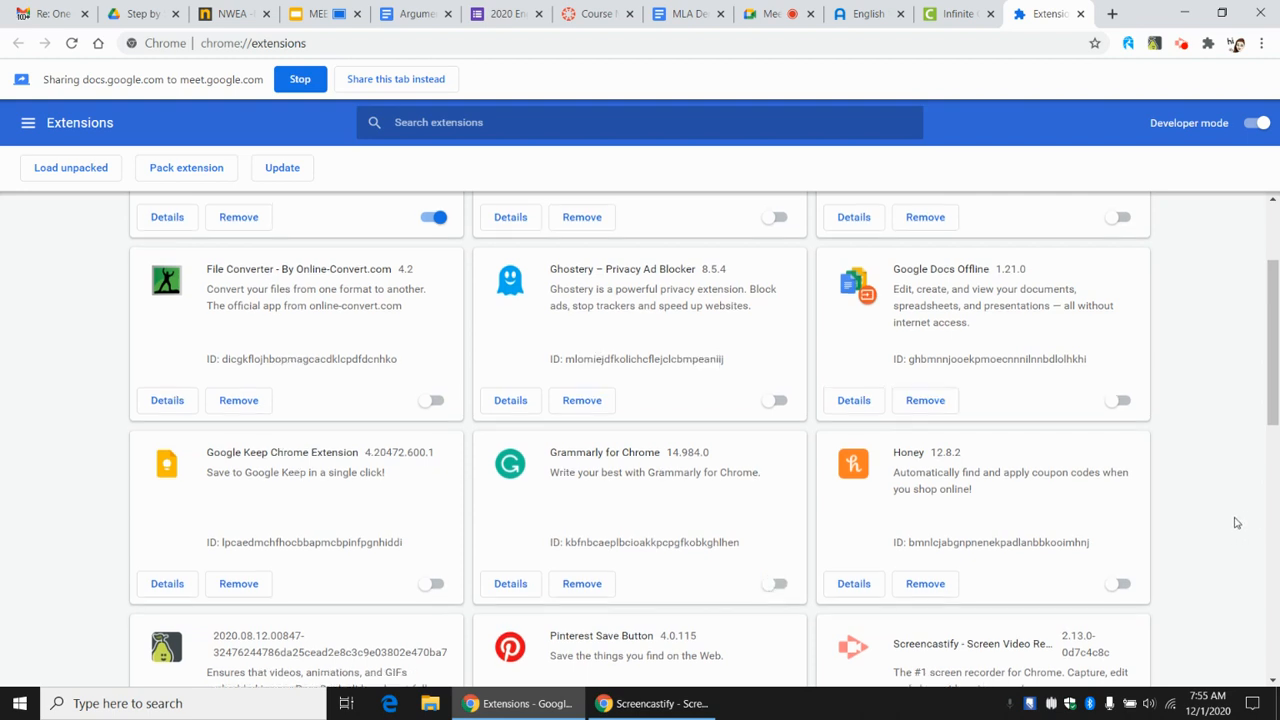
{"action": "scroll", "coordinate": [1237, 527], "scroll_direction": "up", "scroll_amount": 2}
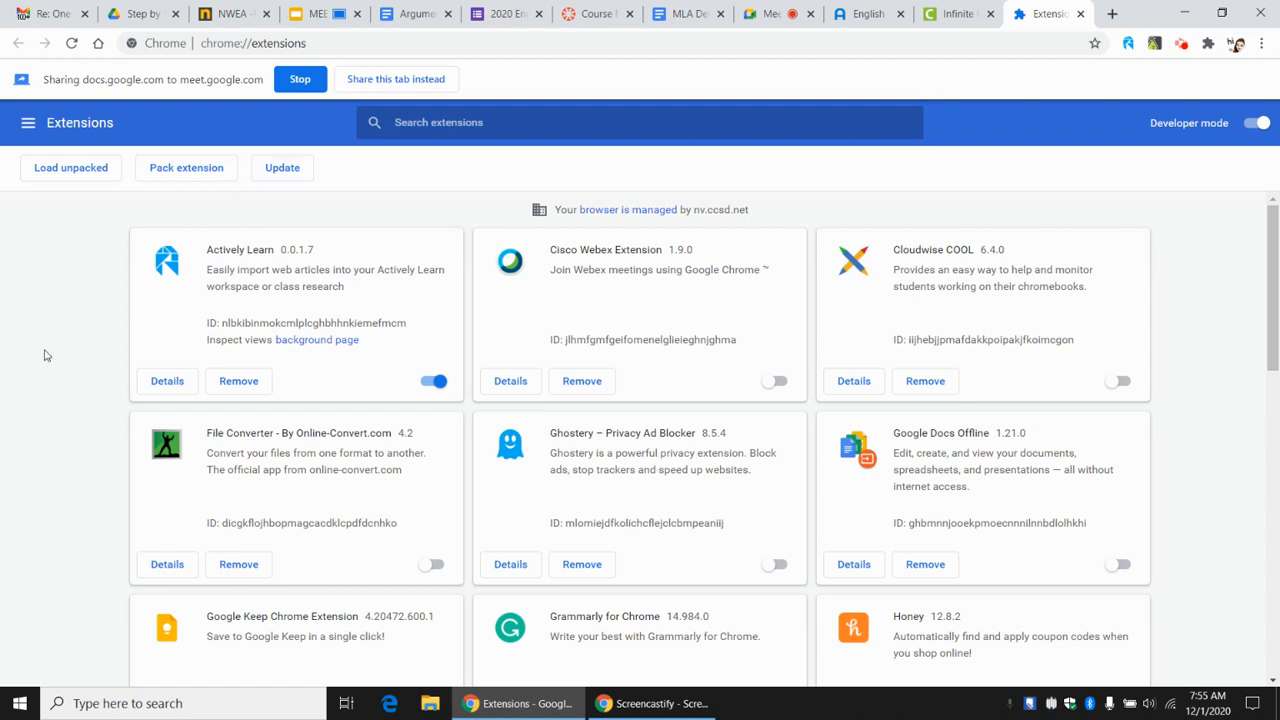
{"action": "left_click", "coordinate": [18, 707]}
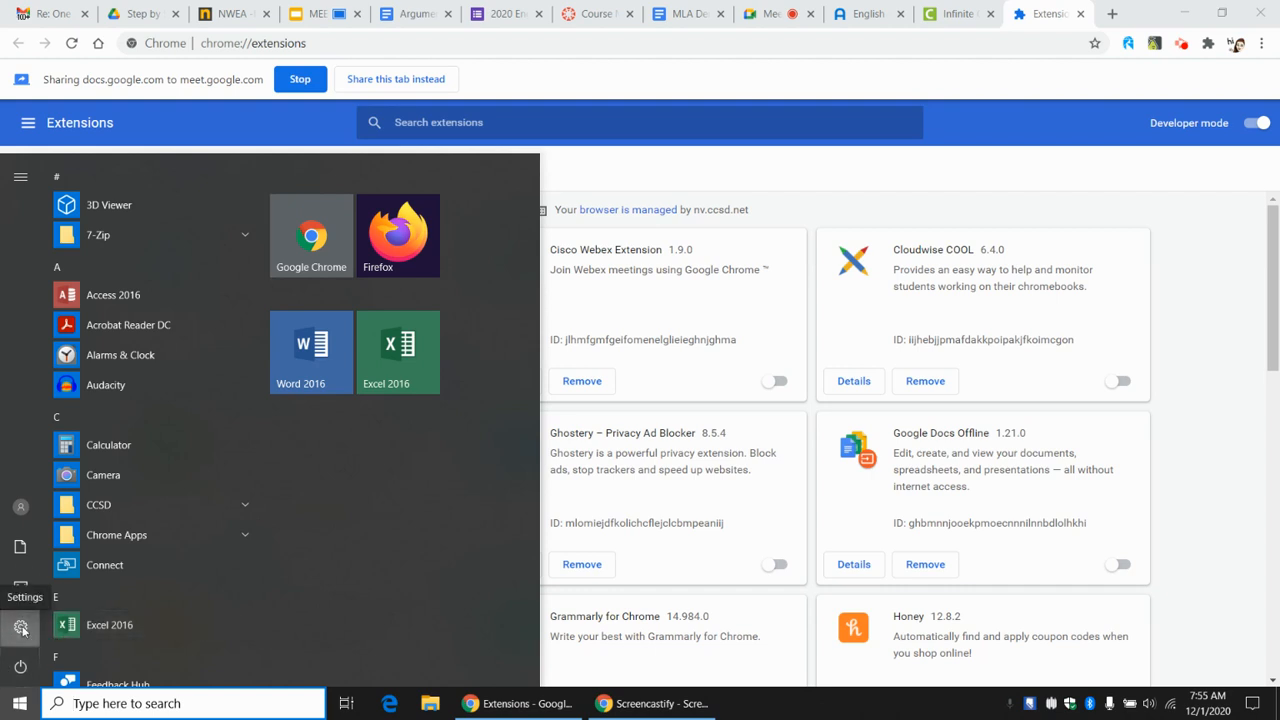
{"action": "left_click", "coordinate": [22, 628]}
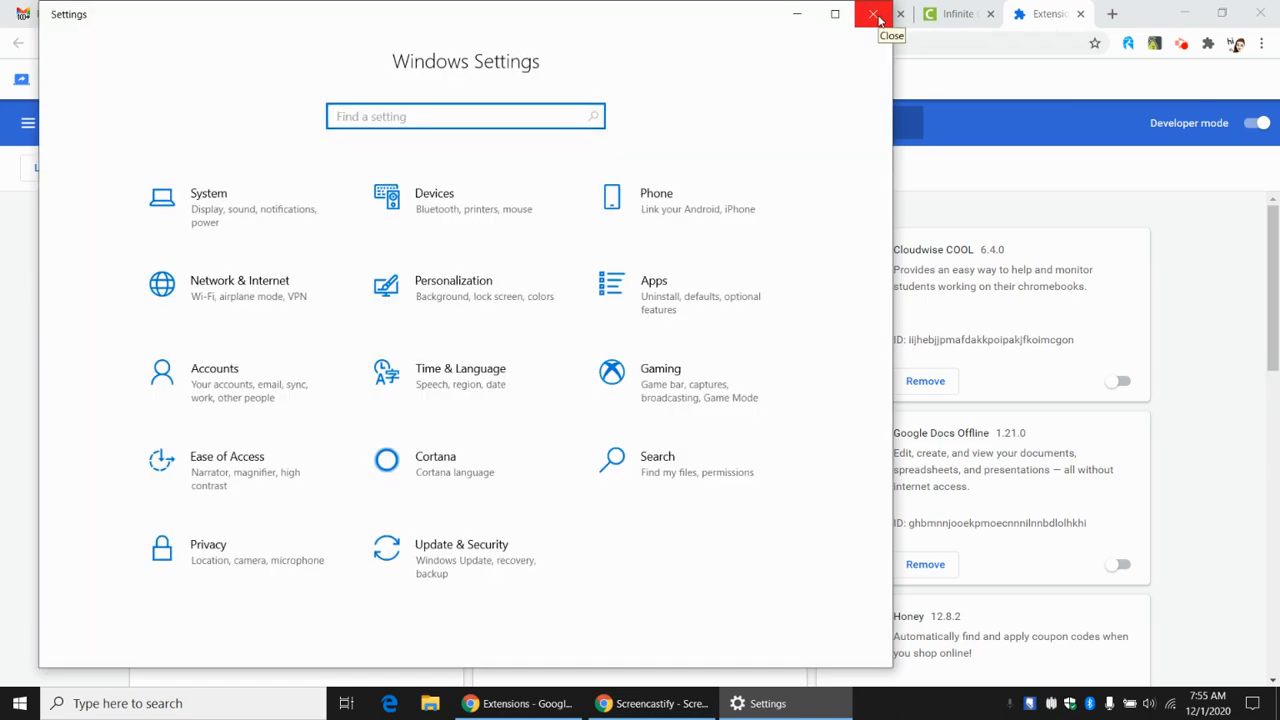
{"action": "left_click", "coordinate": [876, 18]}
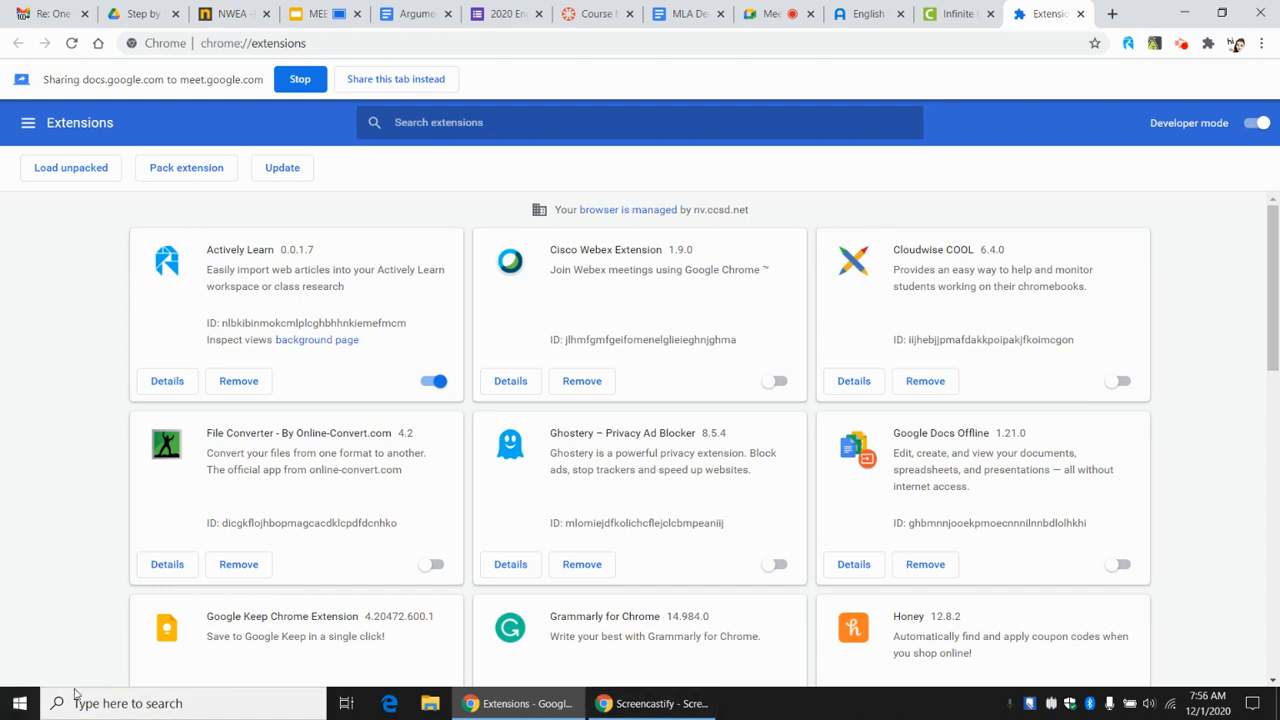
Step: Open the Colors page of the Windows Personalization settings, examine the light and dark mode and accent color options, and close Settings
{"action": "left_click", "coordinate": [19, 705]}
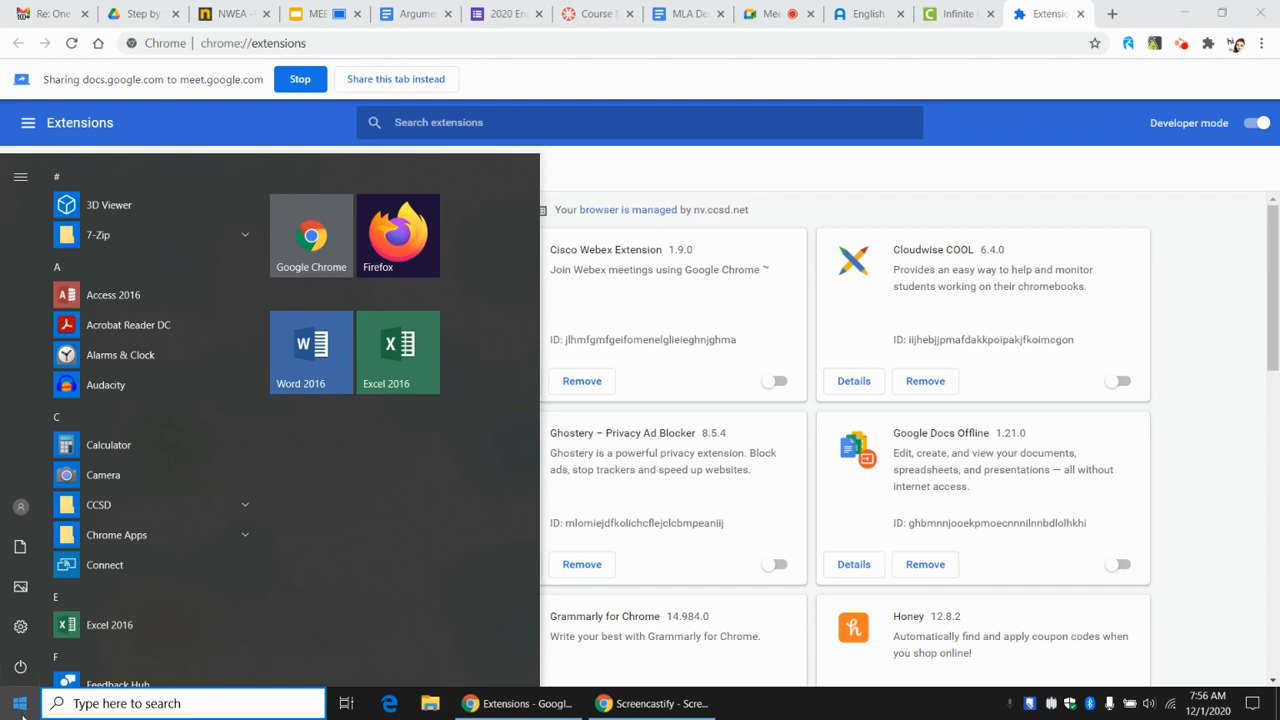
{"action": "left_click", "coordinate": [20, 627]}
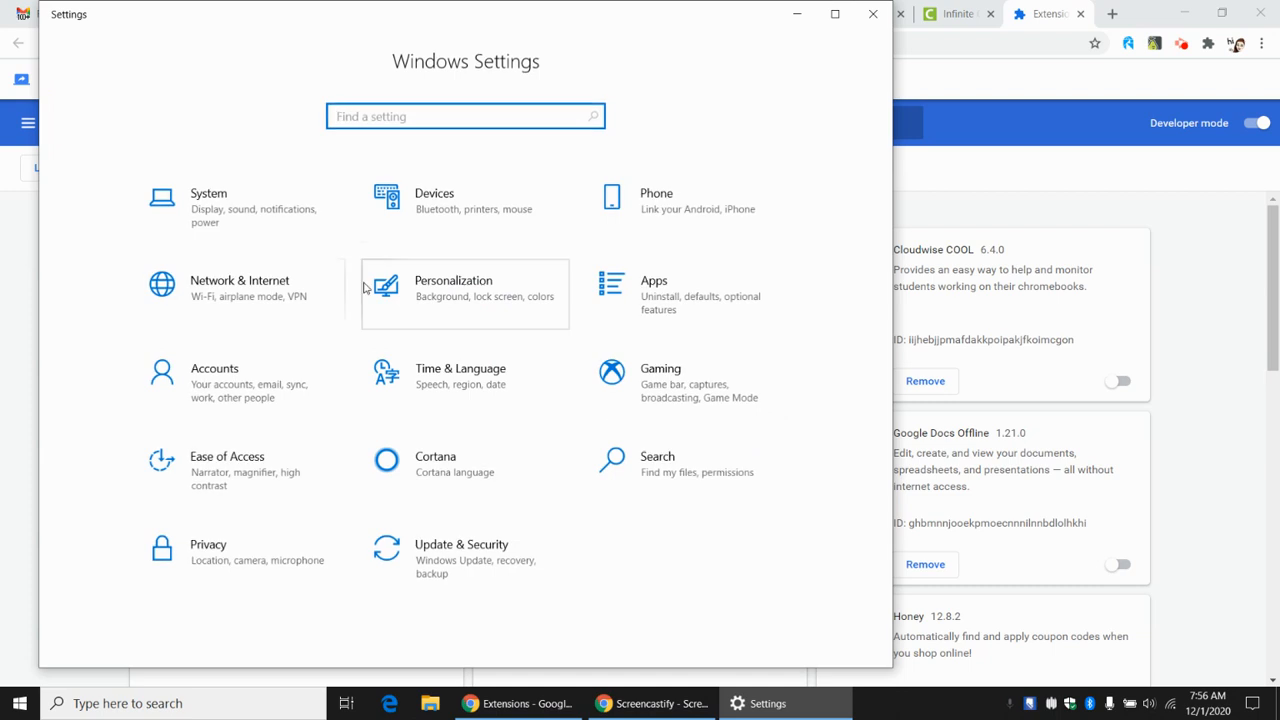
{"action": "left_click", "coordinate": [481, 299]}
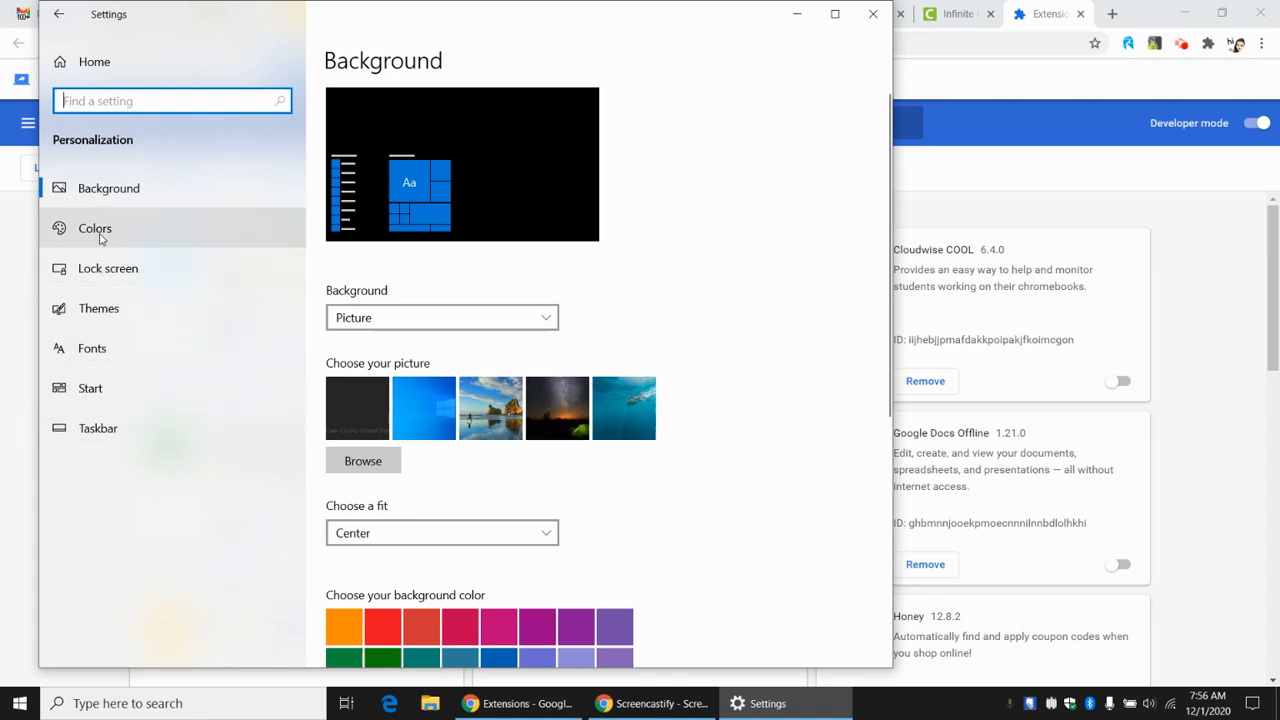
{"action": "left_click", "coordinate": [100, 238]}
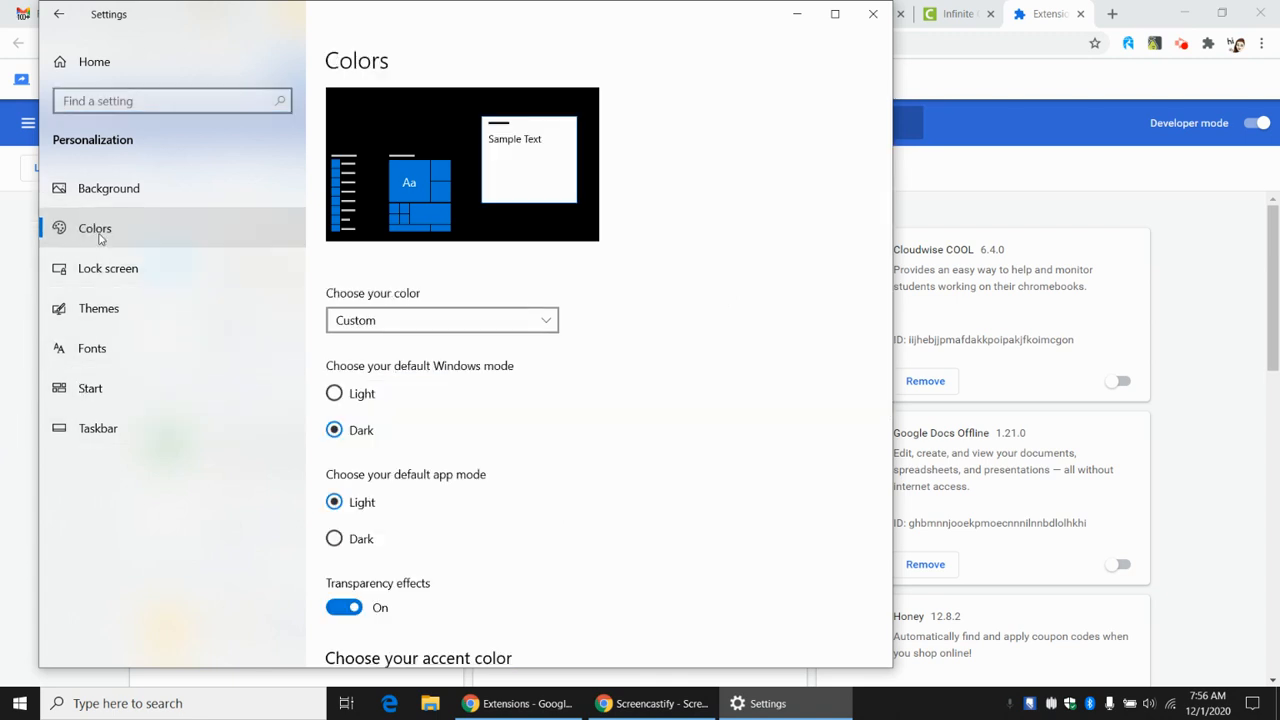
{"action": "scroll", "coordinate": [690, 284], "scroll_direction": "down", "scroll_amount": 1}
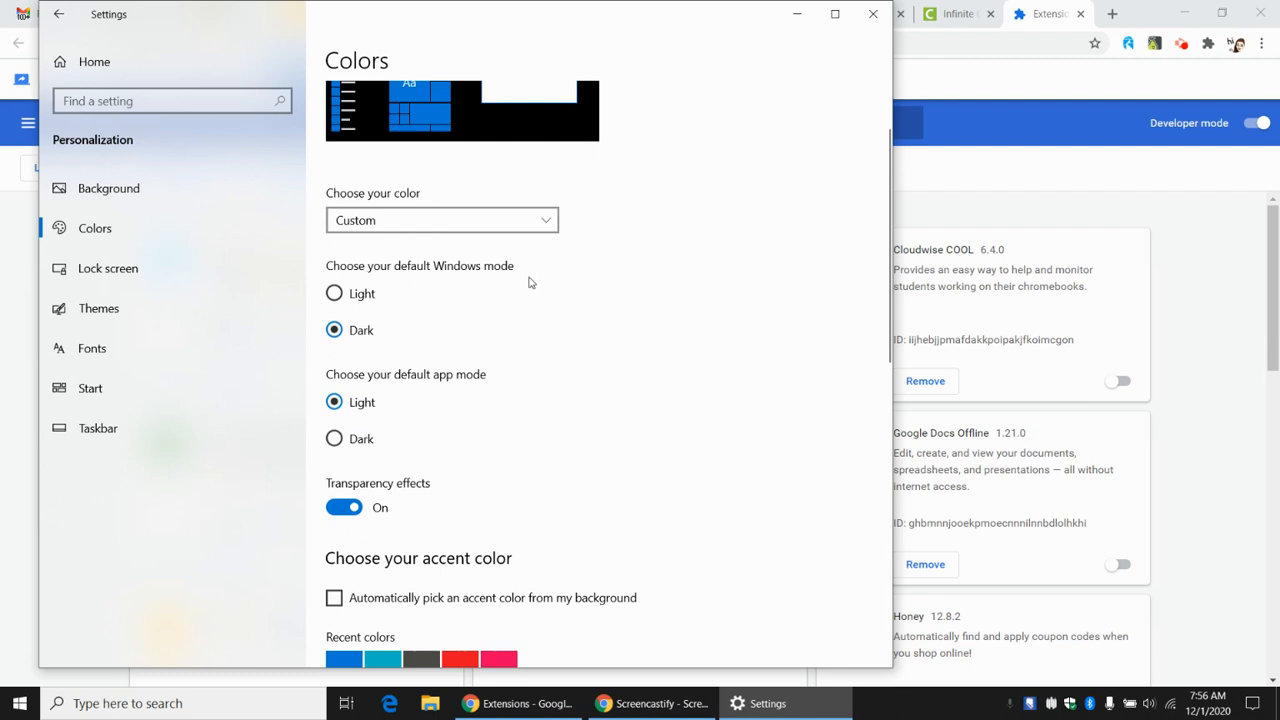
{"action": "scroll", "coordinate": [412, 340], "scroll_direction": "up", "scroll_amount": 1}
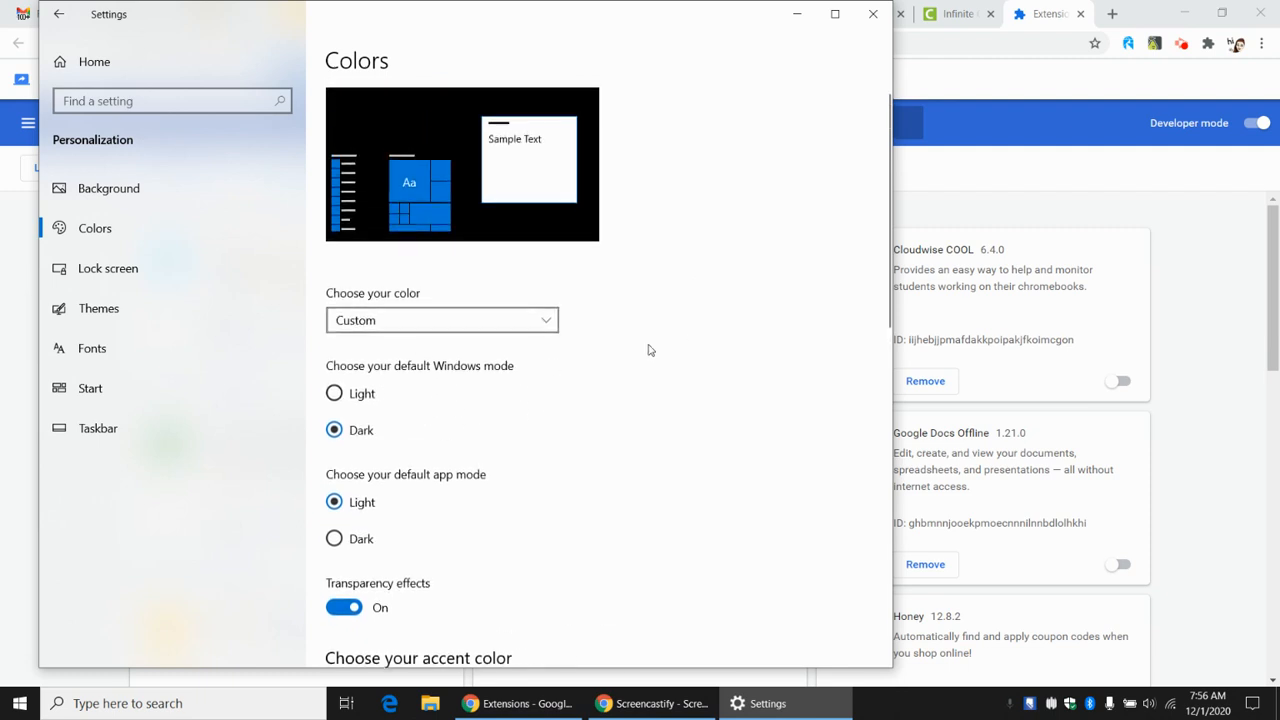
{"action": "scroll", "coordinate": [471, 375], "scroll_direction": "down", "scroll_amount": 3}
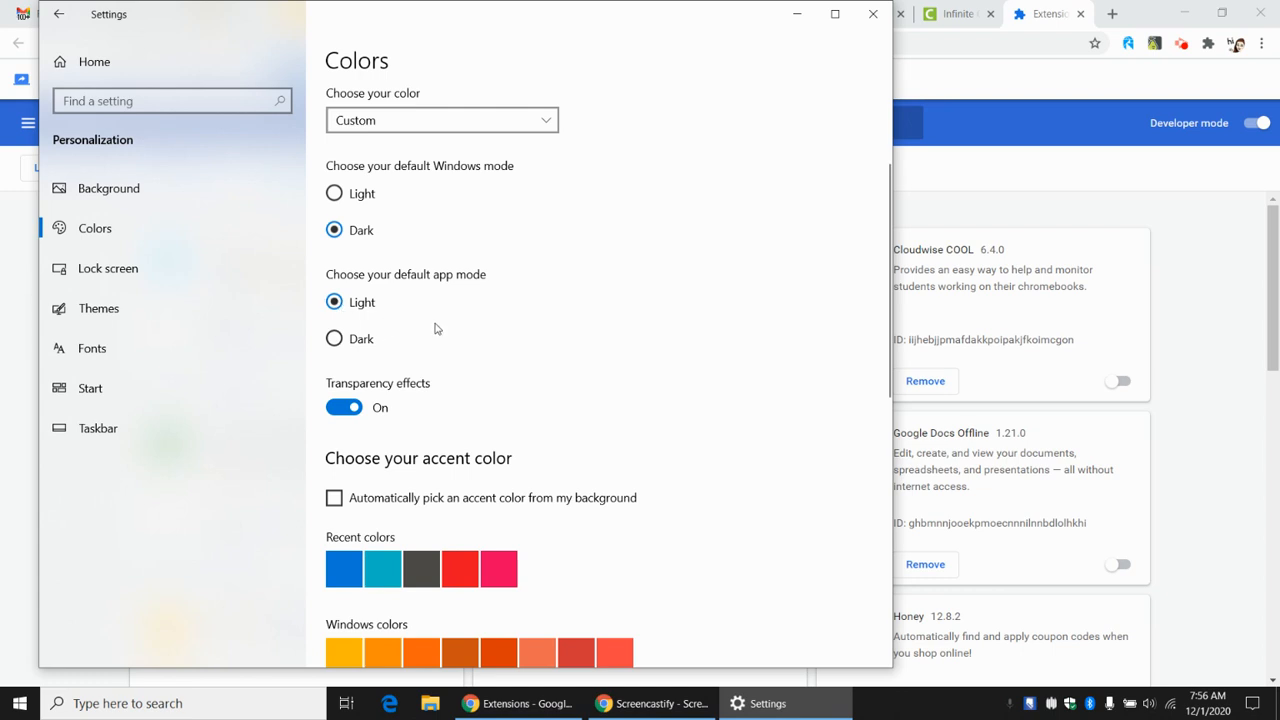
{"action": "left_click", "coordinate": [872, 17]}
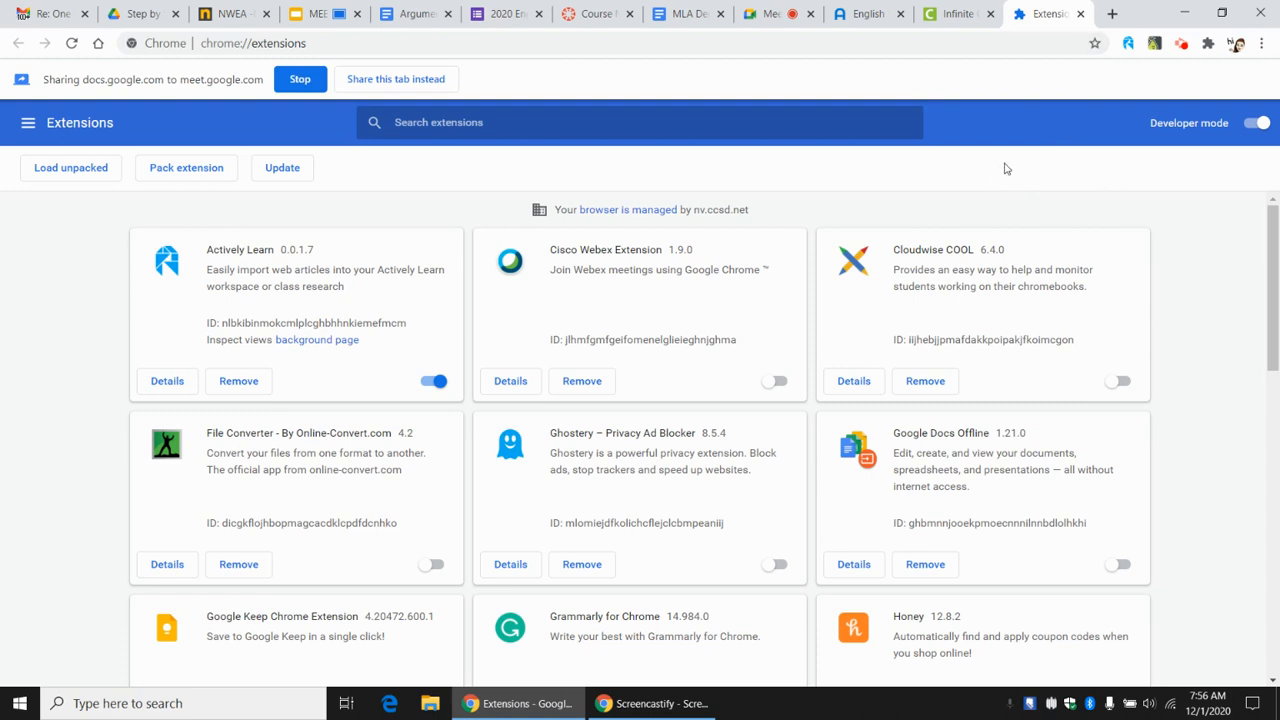
Step: Return to the Actively Learn assignments page and open the Screencastify recording controls
{"action": "left_click", "coordinate": [858, 15]}
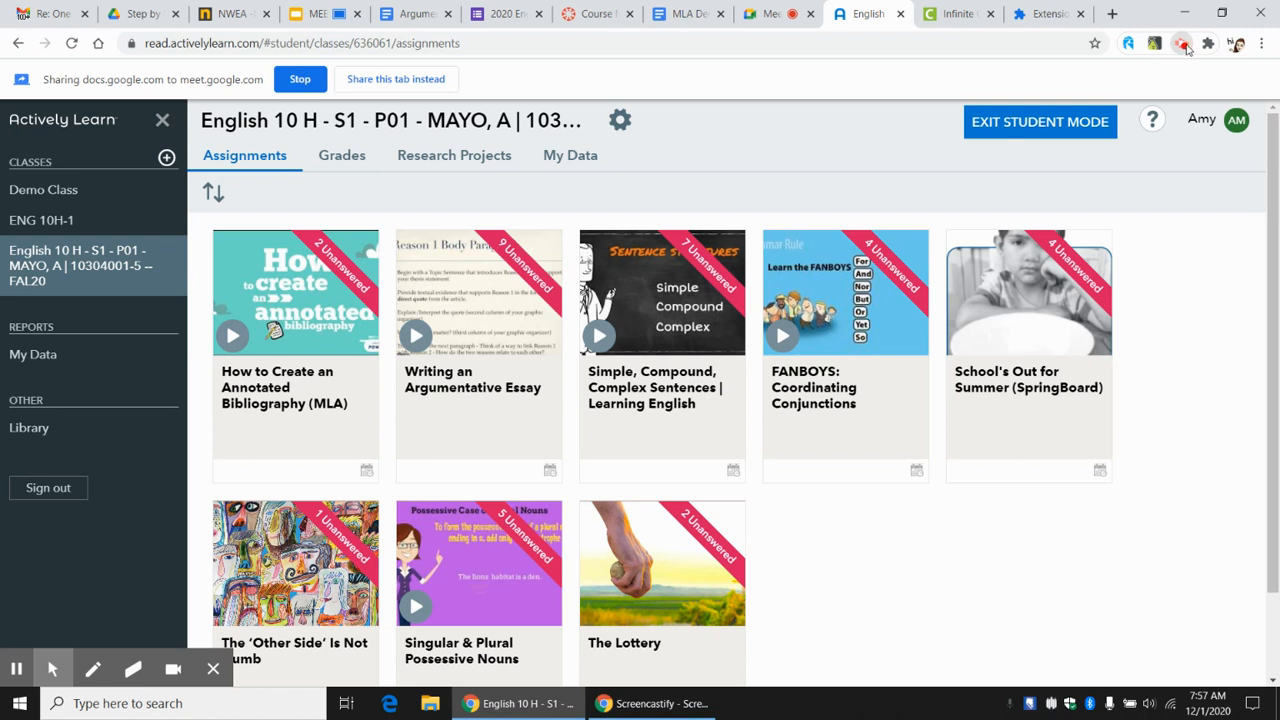
{"action": "left_click", "coordinate": [1183, 45]}
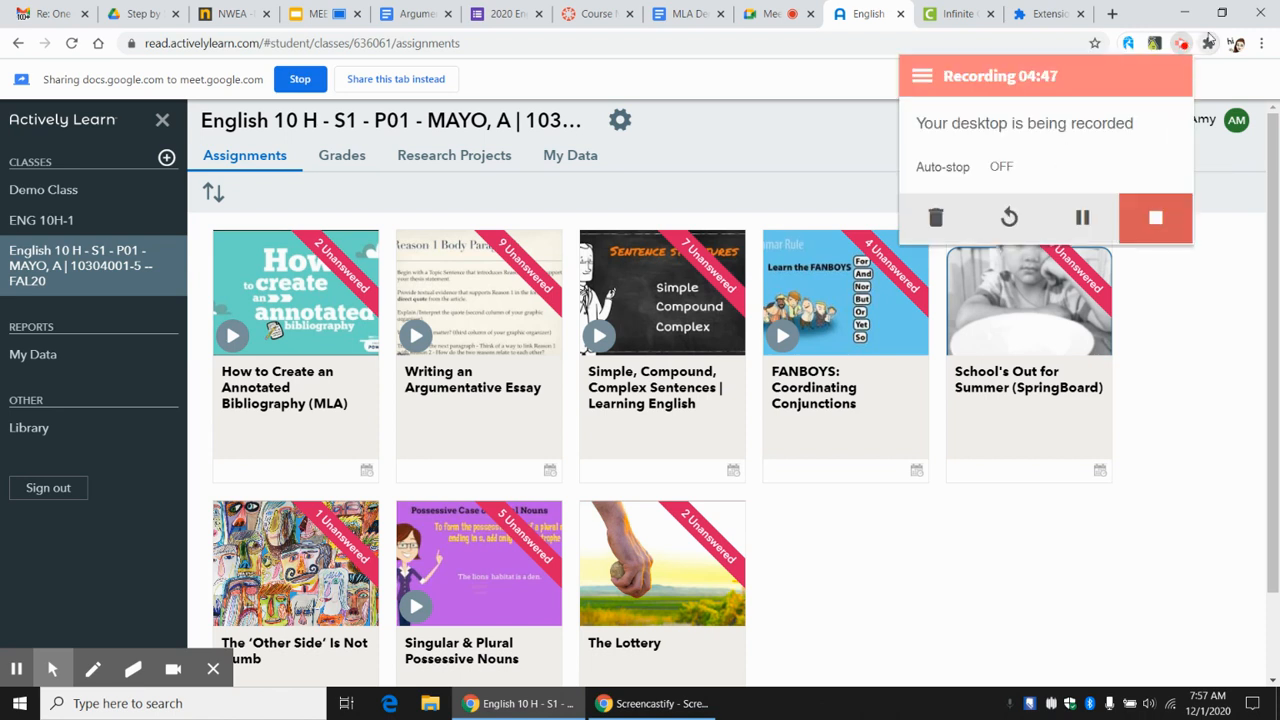